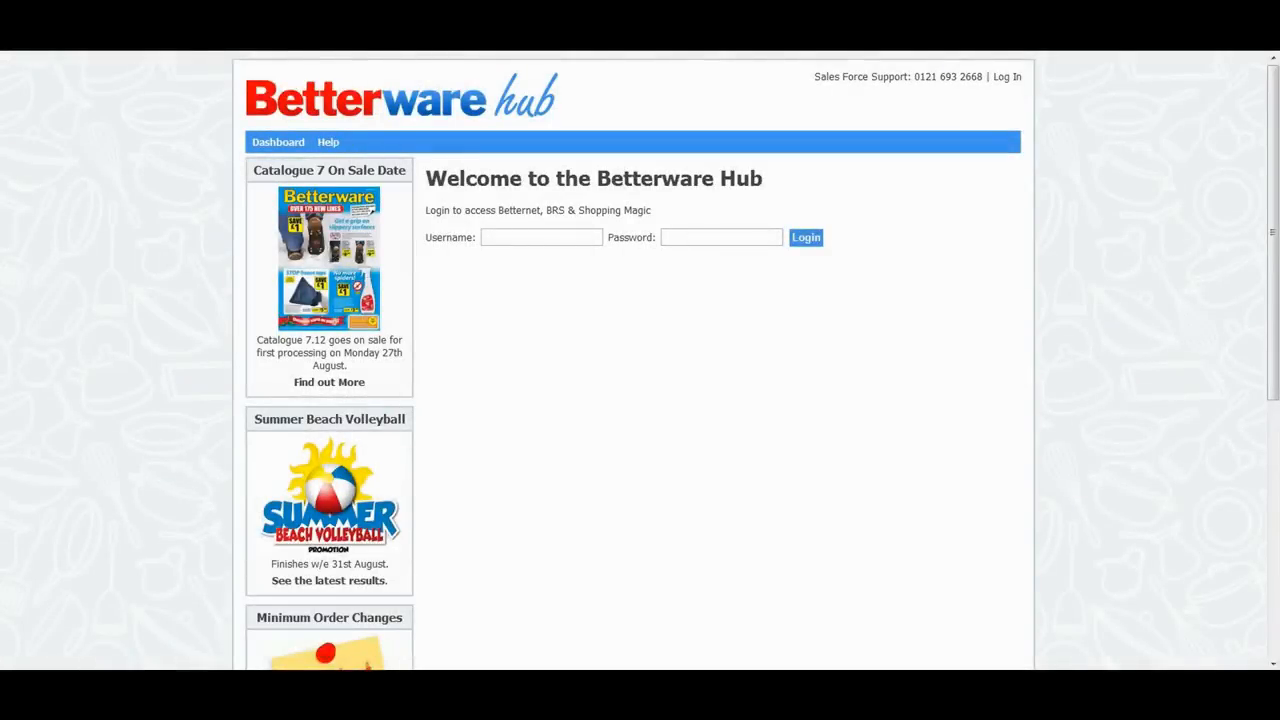
- Enter the distributor account number as username and move on to the password
left_click(516, 235)
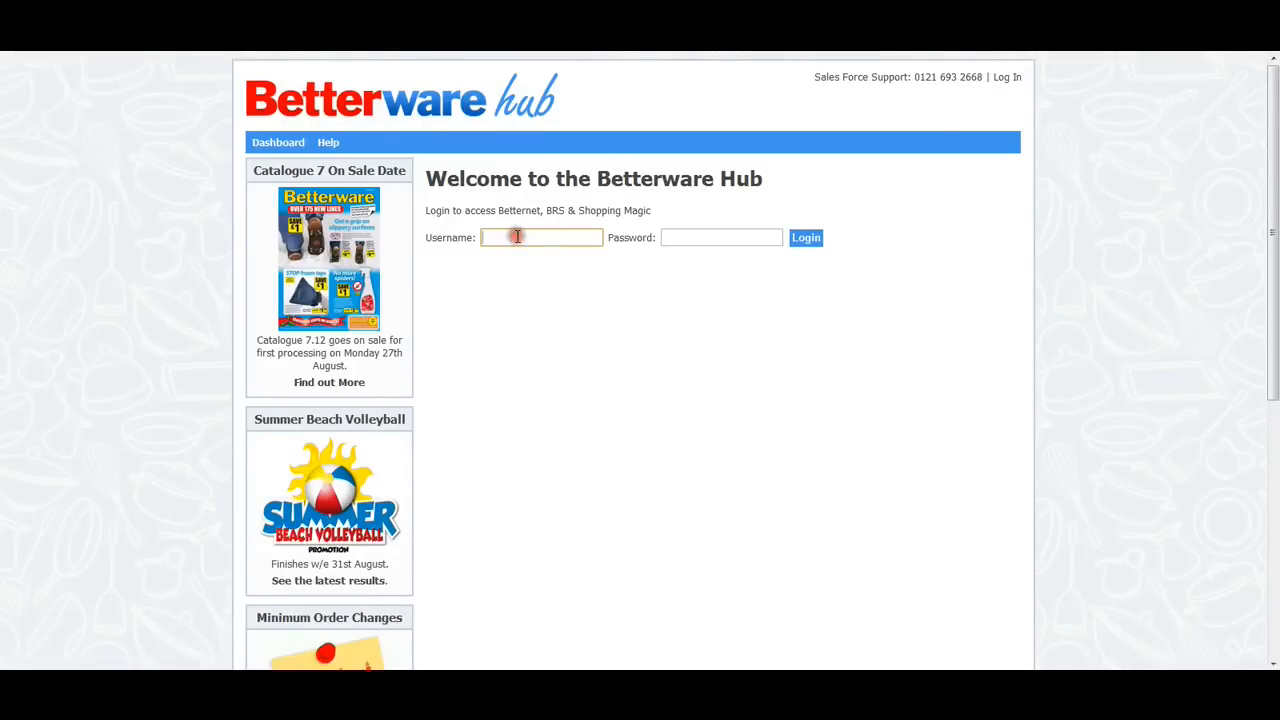
key("Tab")
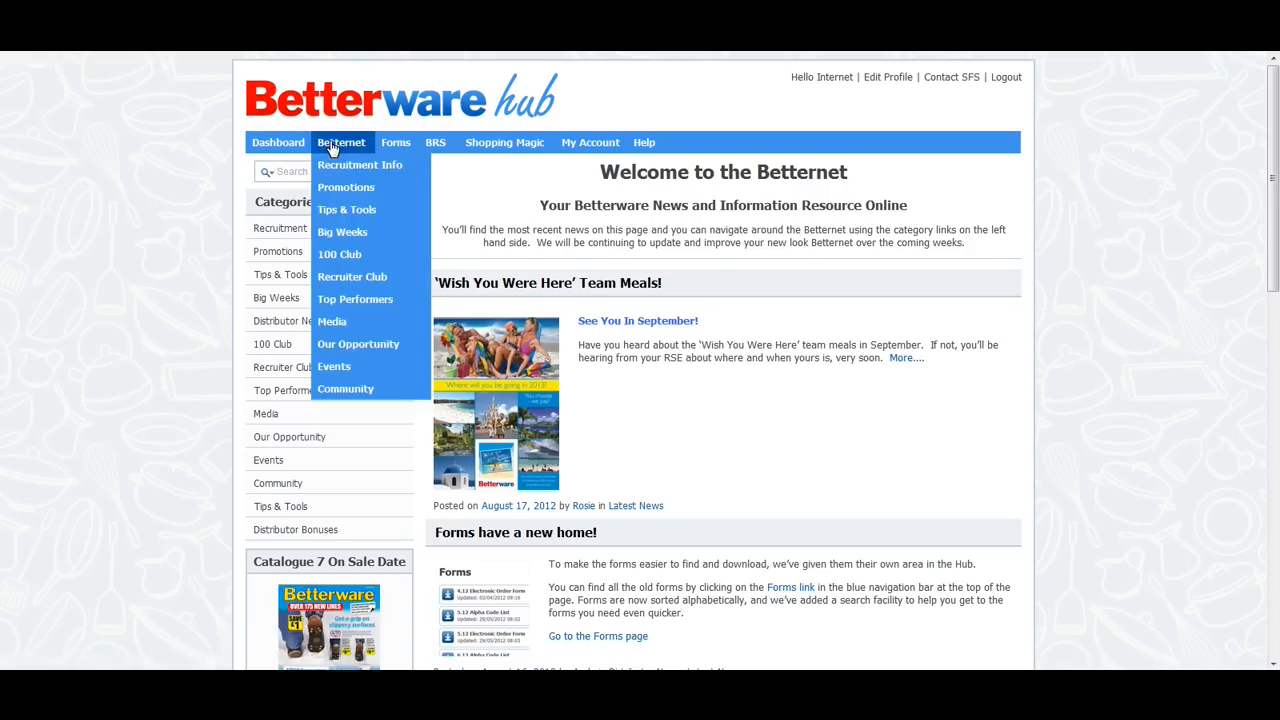
scroll(623, 300, "down", 3)
scroll(623, 300, "down", 2)
scroll(623, 300, "down", 1)
scroll(623, 300, "down", 1)
scroll(623, 300, "down", 2)
scroll(623, 300, "up", 2)
scroll(624, 301, "up", 2)
scroll(626, 303, "up", 2)
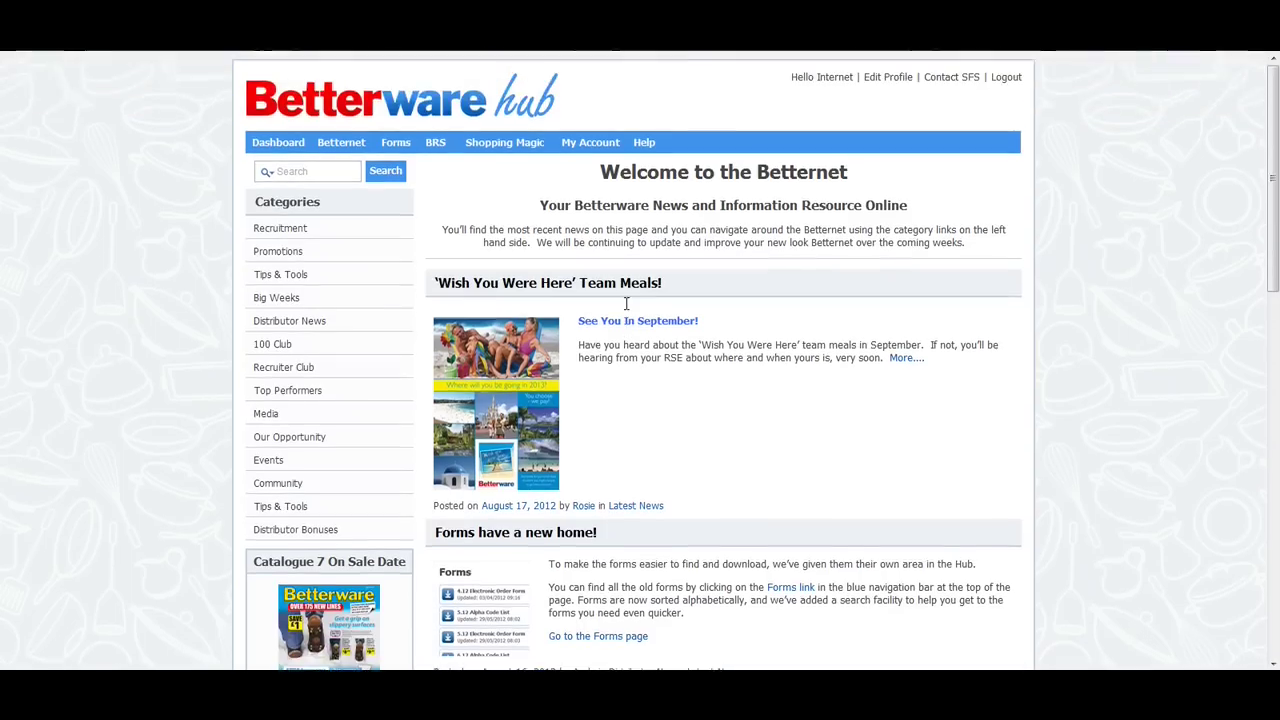
- Search the Tips & Tools news category for articles about bonus
left_click(294, 280)
left_click(310, 171)
type("bonus")
left_click(388, 175)
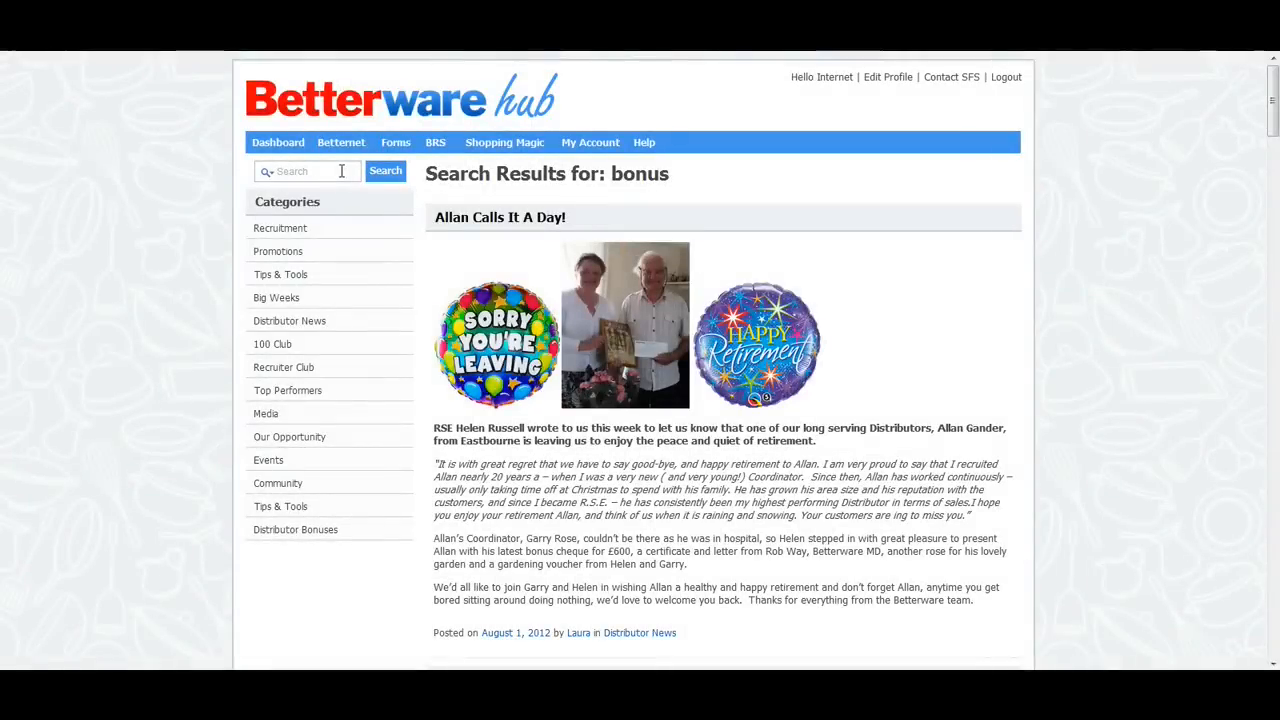
- Go to the Forms page from the blue navigation bar
left_click(396, 142)
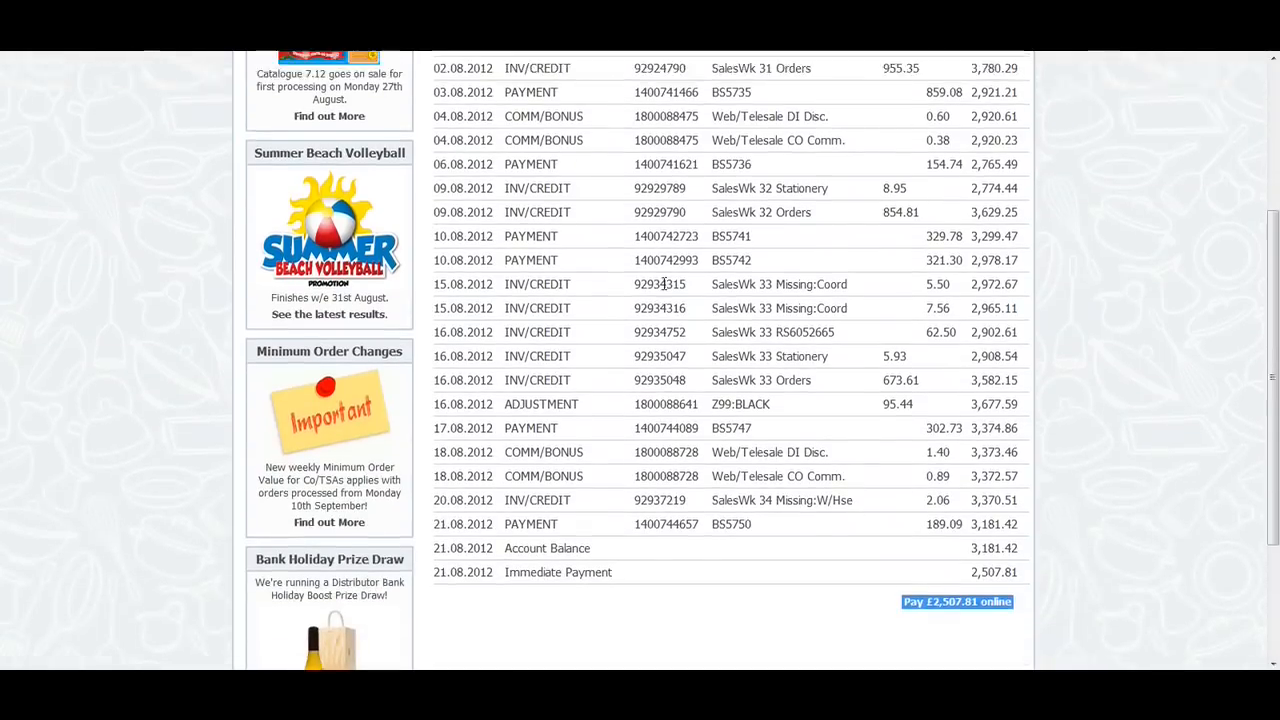
scroll(663, 284, "up", 2)
scroll(663, 284, "up", 2)
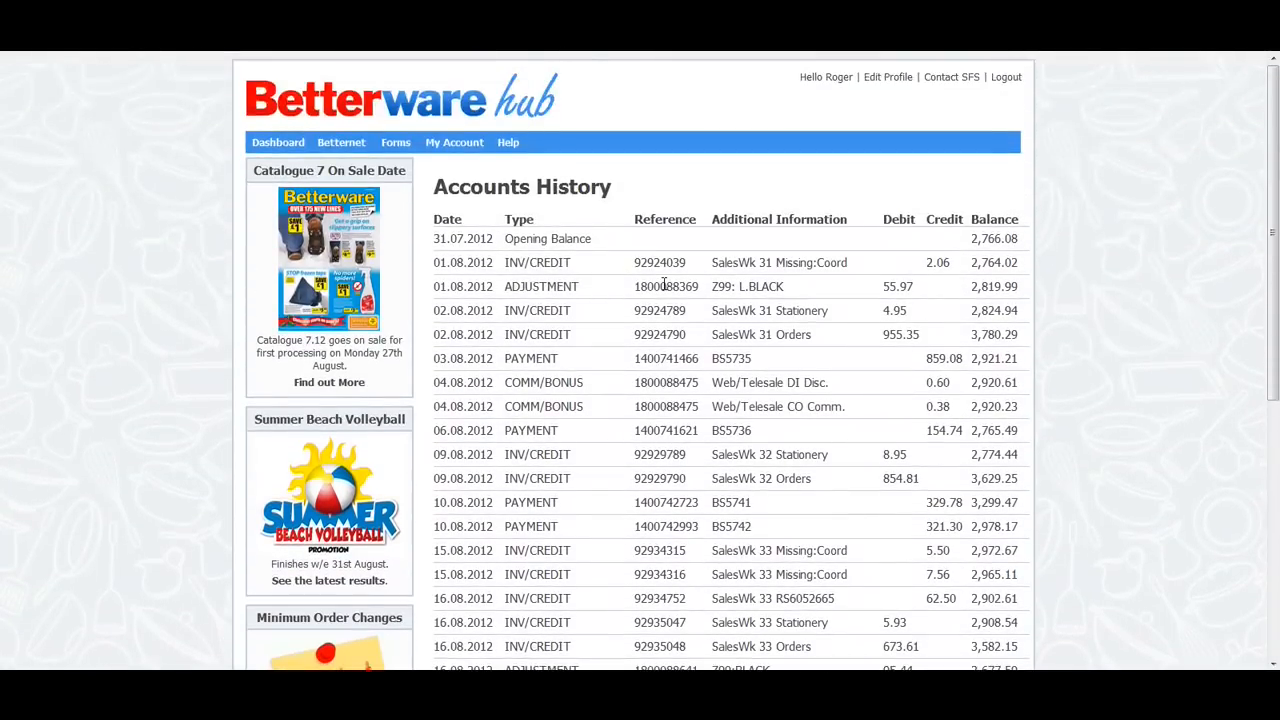
- Choose the company address from postcode lookup, enter the card number and set expiry month 02 - Feb
left_click(712, 396)
left_click(602, 494)
type("12345612345612")
scroll(603, 494, "down", 1)
left_click(588, 461)
left_click(594, 502)
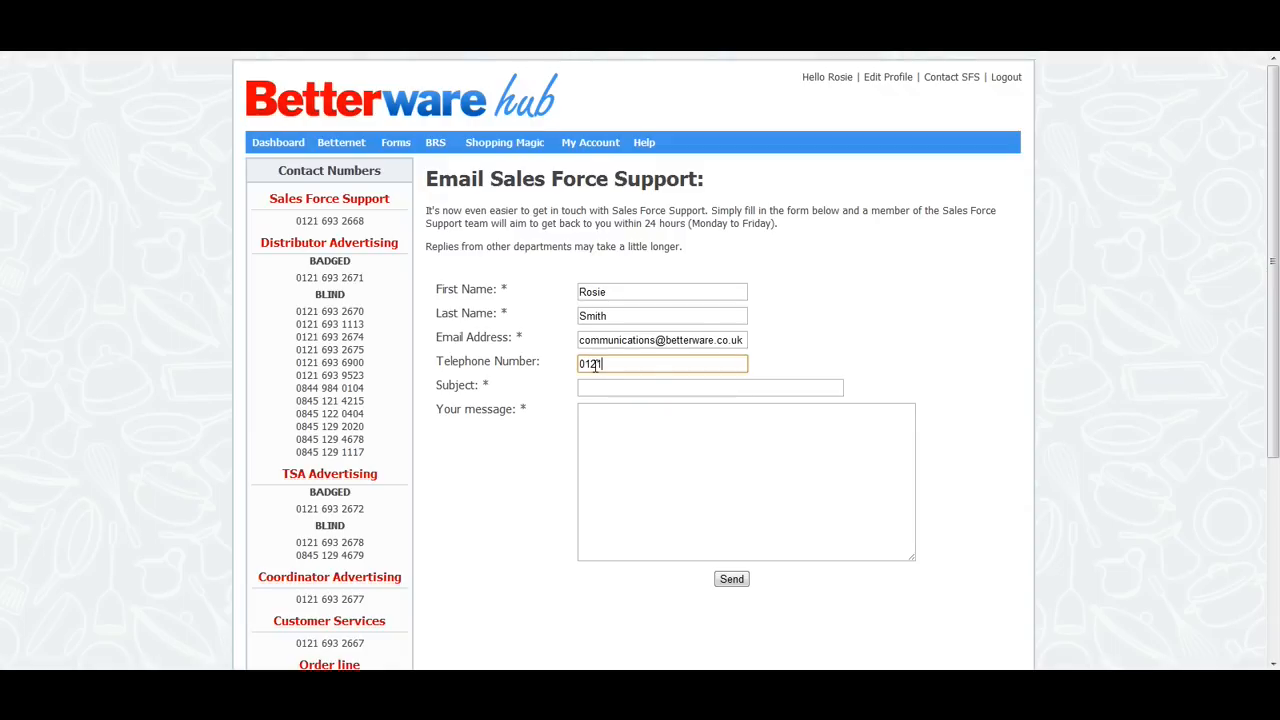
type("2511350")
- Fill the telephone number and subject, then move on to the message asking when the next book goes on sale
key("Tab")
type("I have a questio")
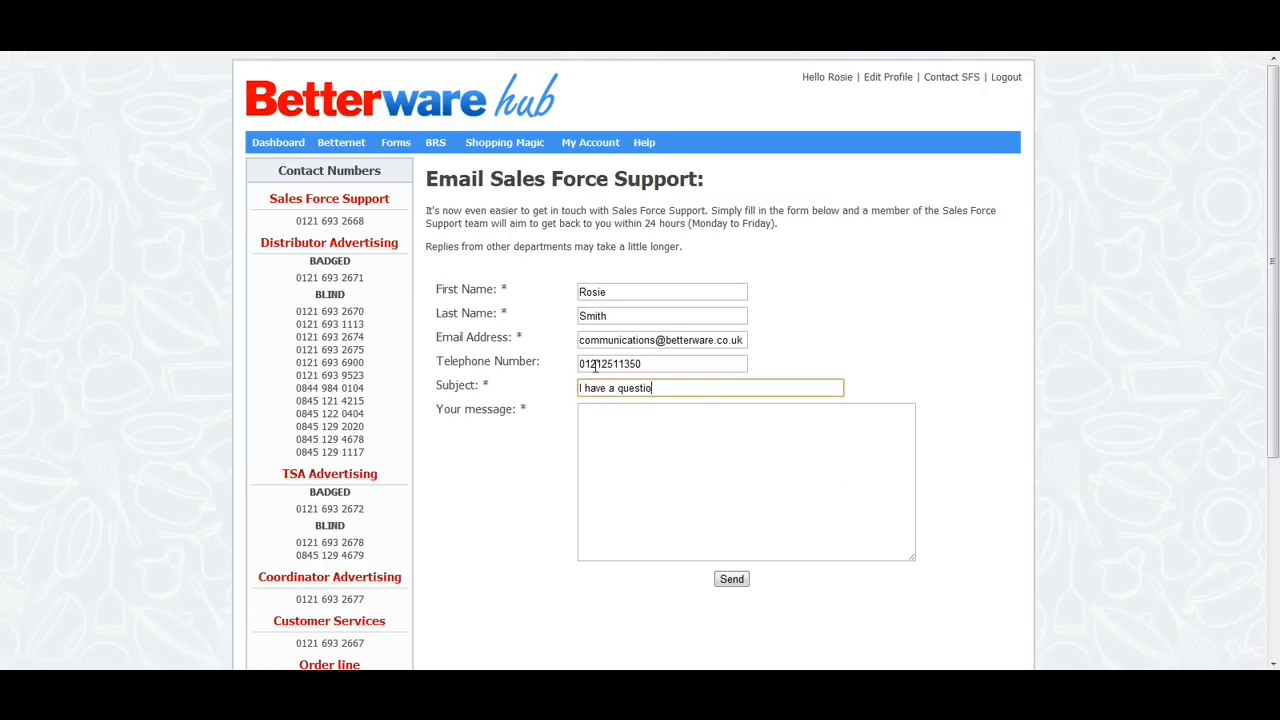
type("n")
key("Tab")
type("Can you tell ")
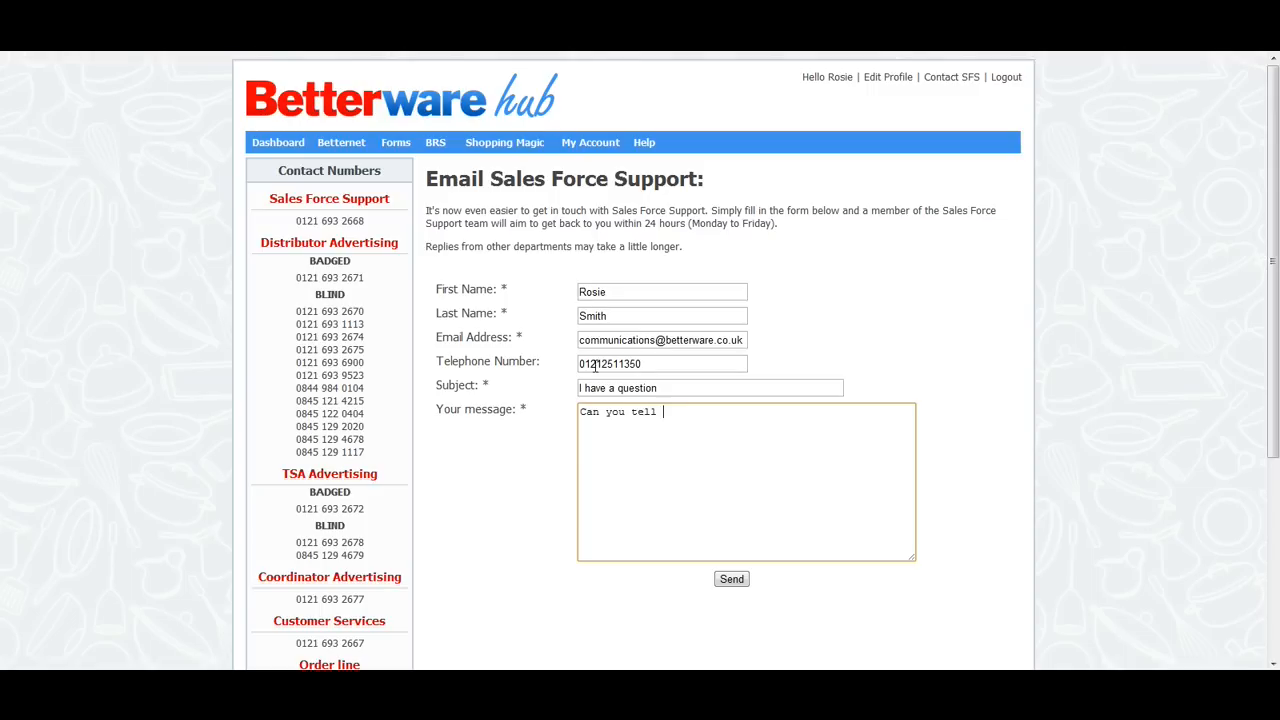
type("me when the next book is on sale..")
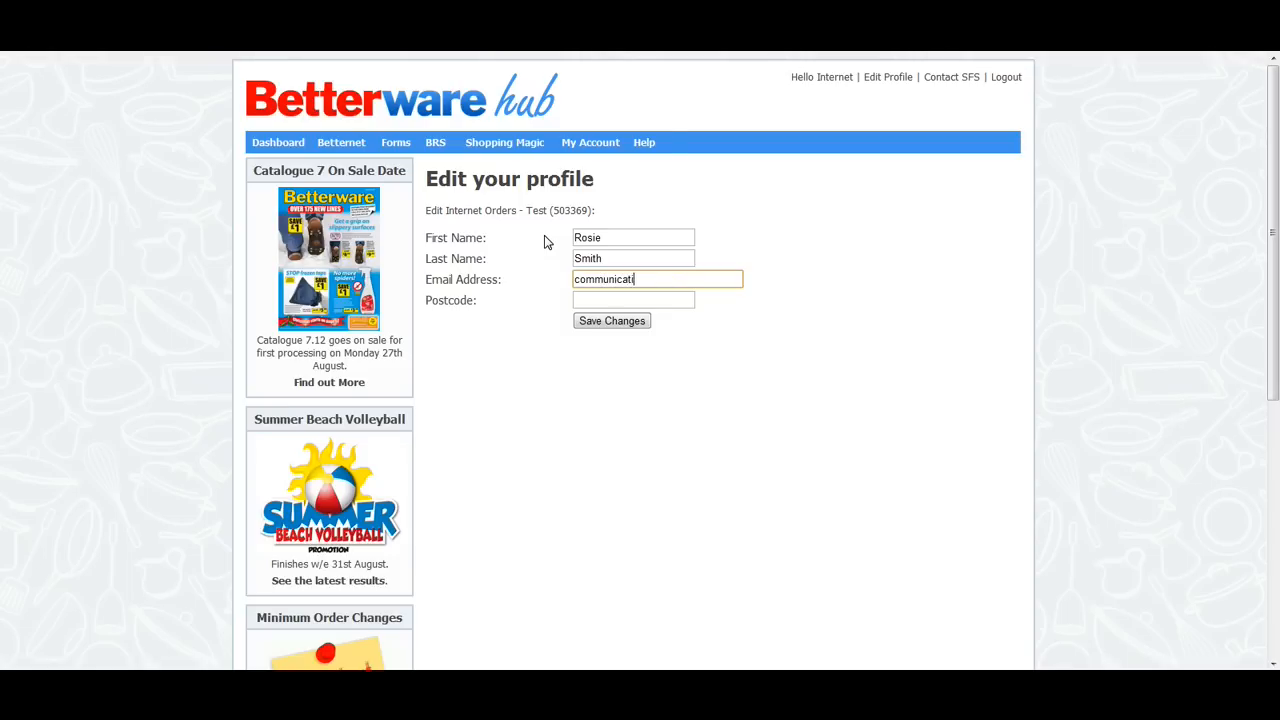
- Save the updated email address so the profile shows Details Updated
left_click(600, 325)
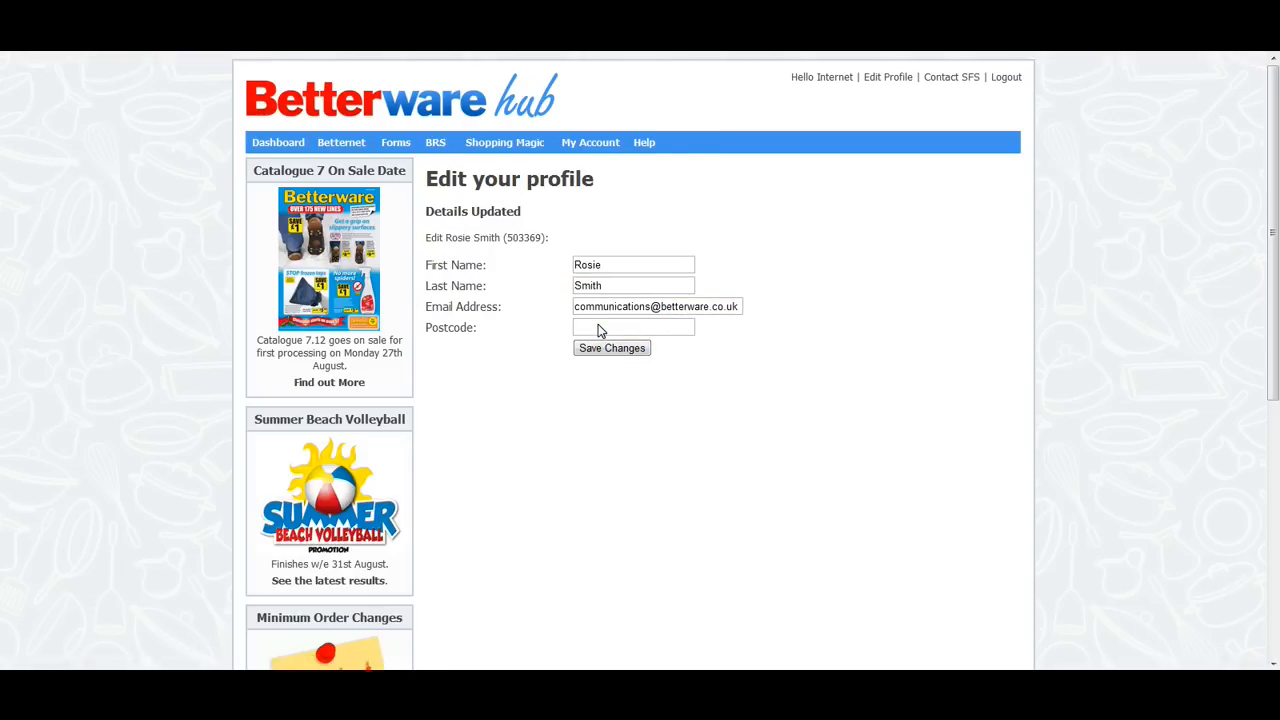